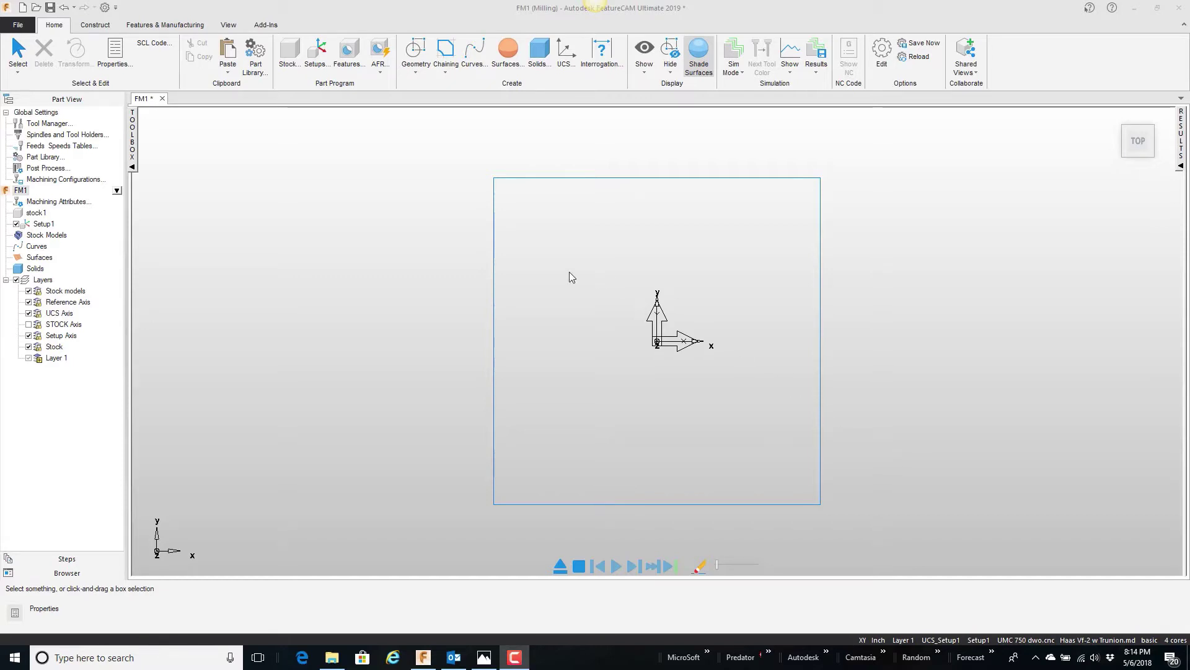
Define a centre-based 4.5 x 4.5 rectangle curve with 0.2 corner radius and preview it.
{"action": "right_click", "coordinate": [390, 251]}
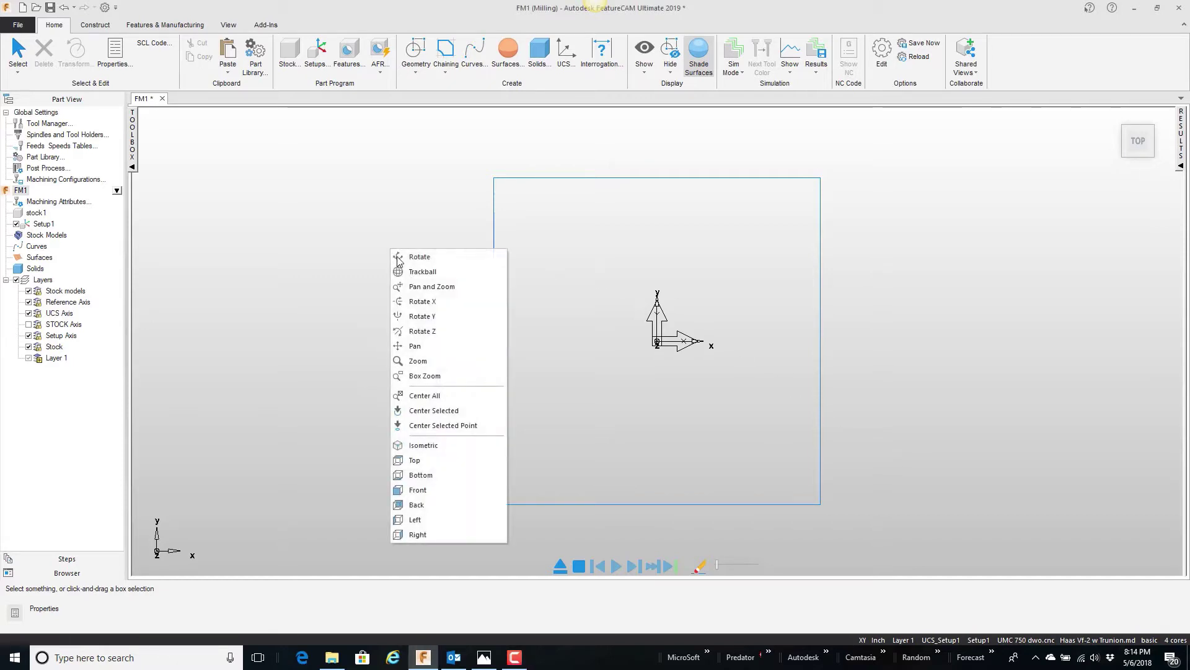
{"action": "left_click", "coordinate": [436, 445]}
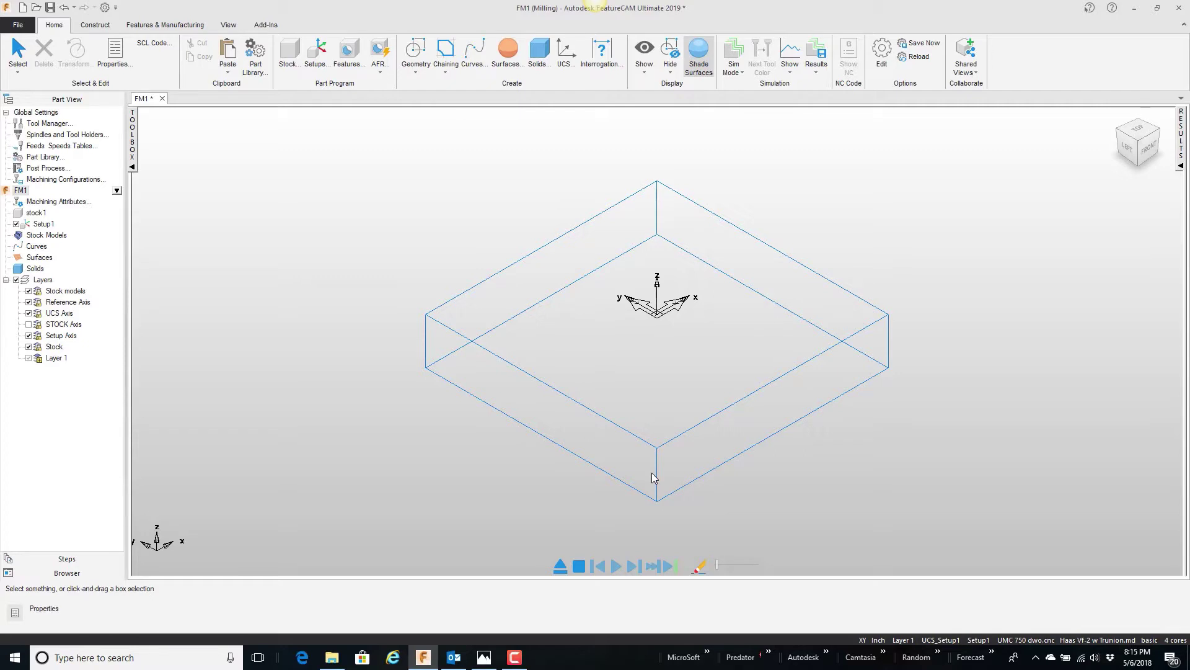
{"action": "scroll", "coordinate": [653, 473], "scroll_direction": "down", "scroll_amount": 2}
{"action": "right_click", "coordinate": [451, 225]}
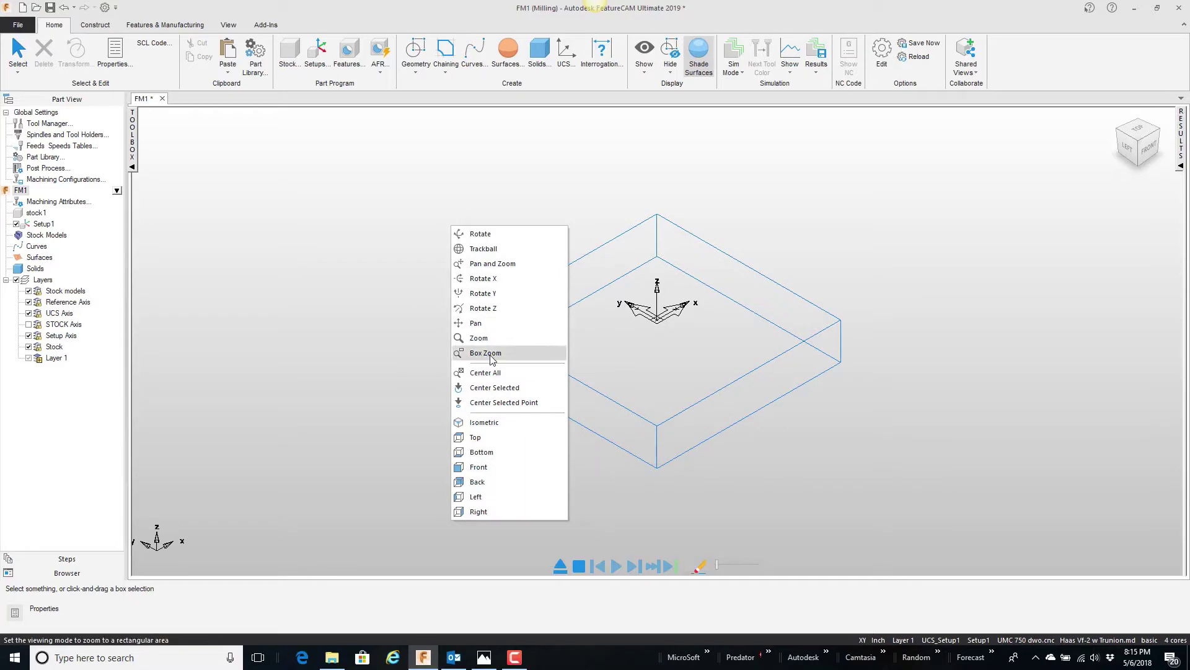
{"action": "left_click", "coordinate": [487, 437]}
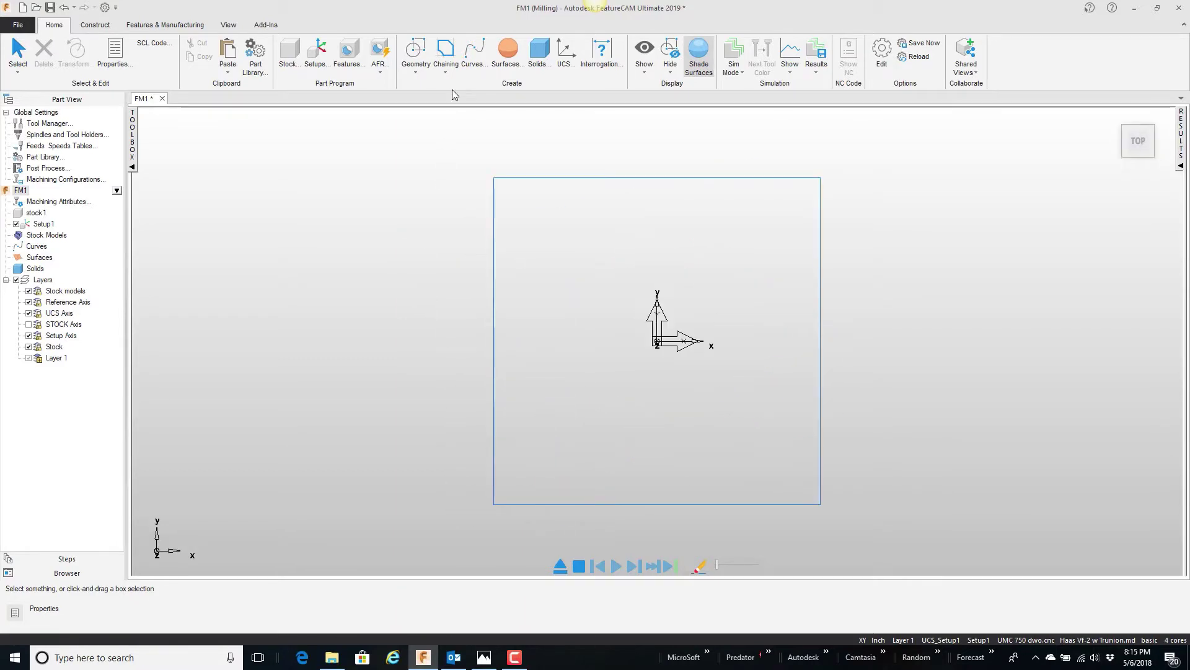
{"action": "left_click", "coordinate": [472, 57]}
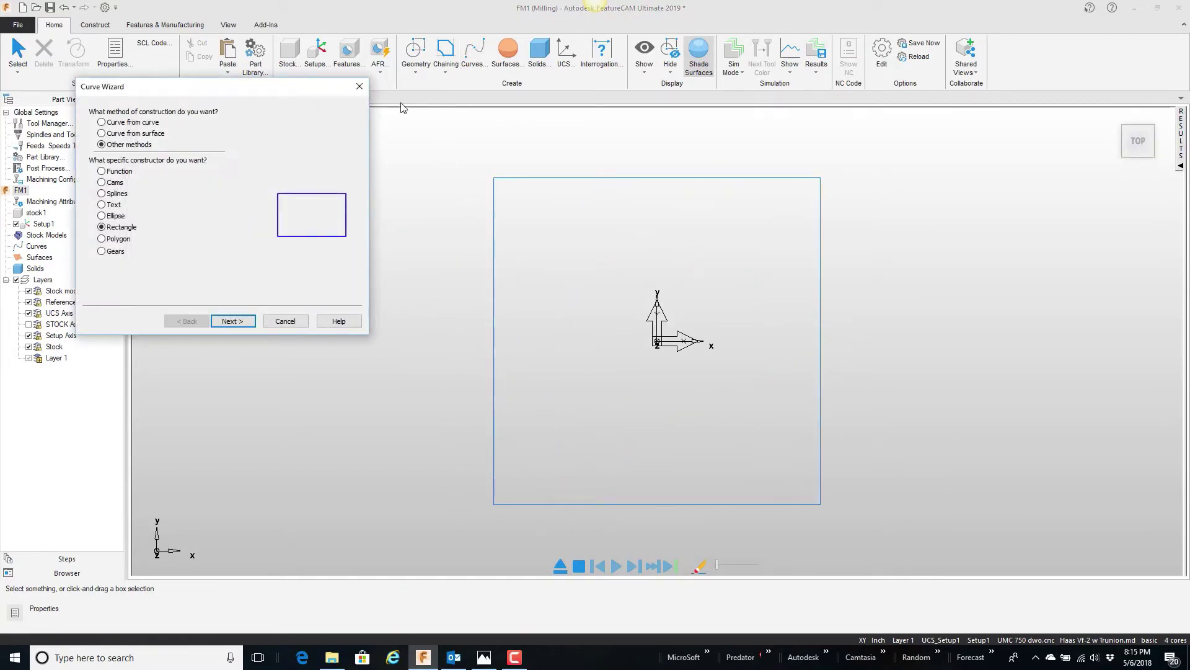
{"action": "left_click", "coordinate": [230, 321]}
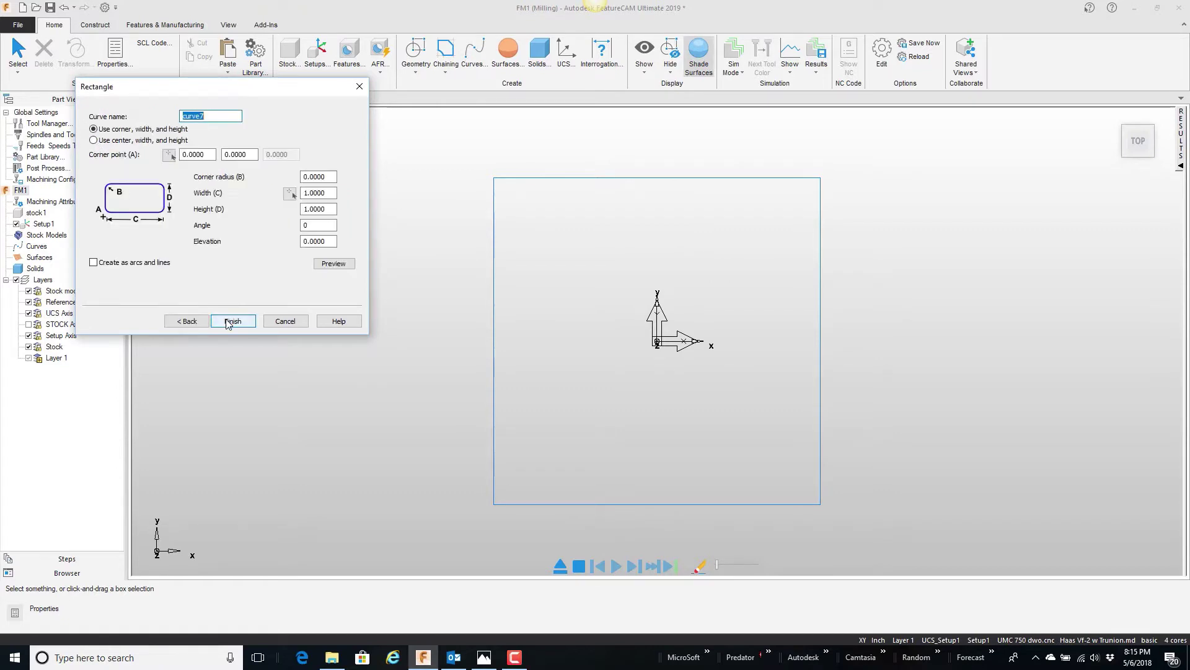
{"action": "left_click", "coordinate": [119, 140]}
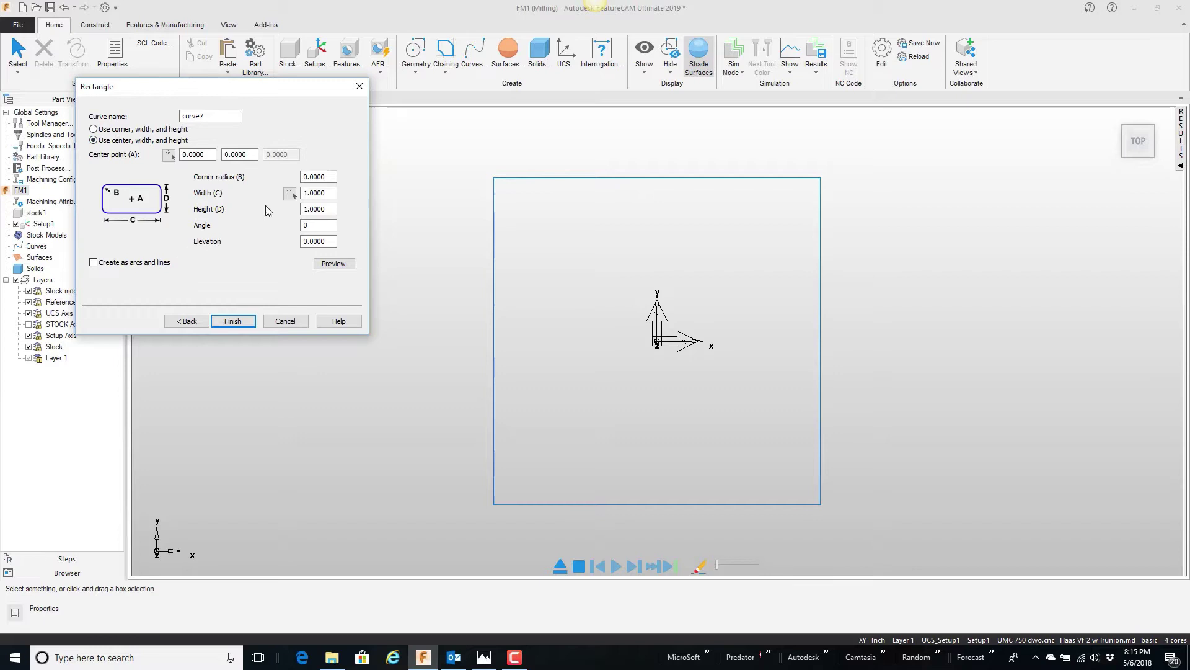
{"action": "double_click", "coordinate": [317, 192]}
{"action": "type", "text": "4.5"}
{"action": "key", "text": "Tab"}
{"action": "type", "text": "4"}
{"action": "double_click", "coordinate": [319, 177]}
{"action": "type", "text": ".2"}
{"action": "left_click", "coordinate": [327, 265]}
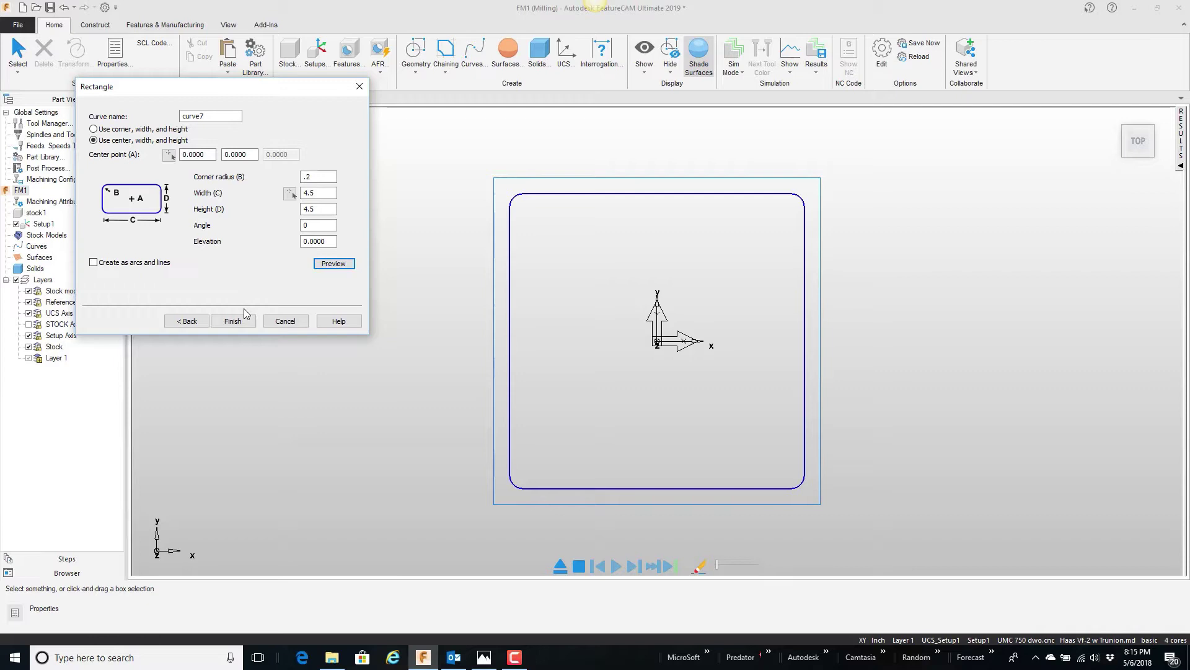
Create the rounded rectangle curve, orbit to a 3D view, and select the curve.
{"action": "left_click", "coordinate": [233, 321]}
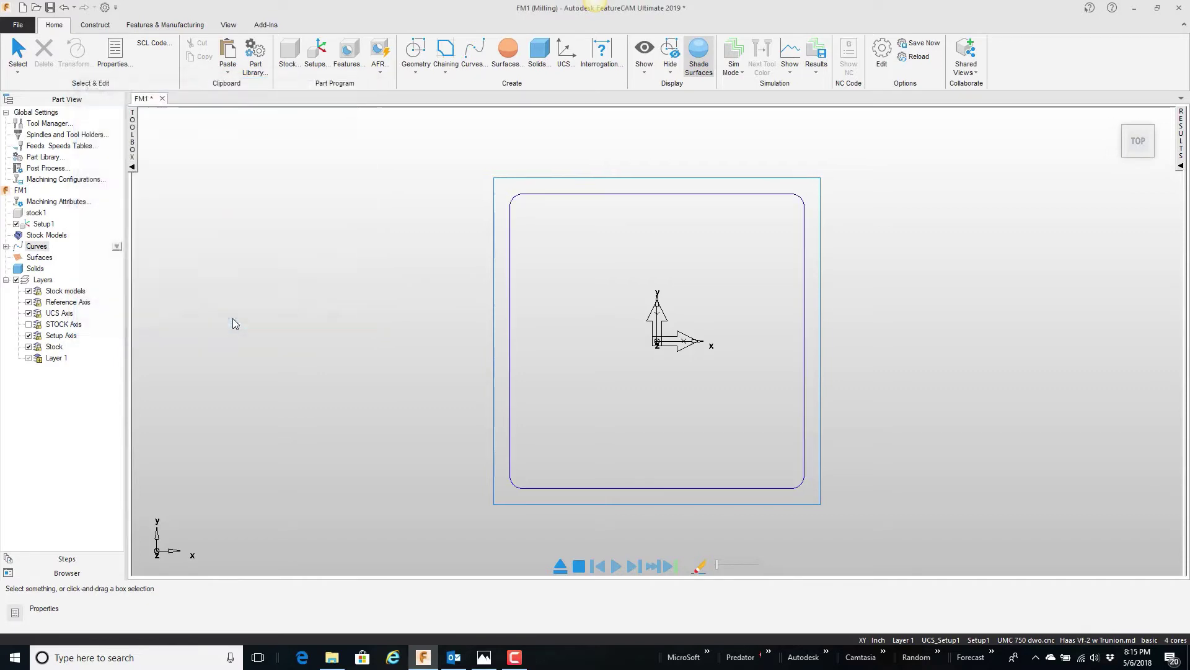
{"action": "right_click", "coordinate": [325, 238]}
{"action": "left_click", "coordinate": [348, 242]}
{"action": "mouse_move", "coordinate": [348, 242]}
{"action": "left_mouse_down"}
{"action": "mouse_move", "coordinate": [372, 332]}
{"action": "mouse_move", "coordinate": [349, 256]}
{"action": "mouse_move", "coordinate": [374, 215]}
{"action": "mouse_move", "coordinate": [450, 228]}
{"action": "left_mouse_up"}
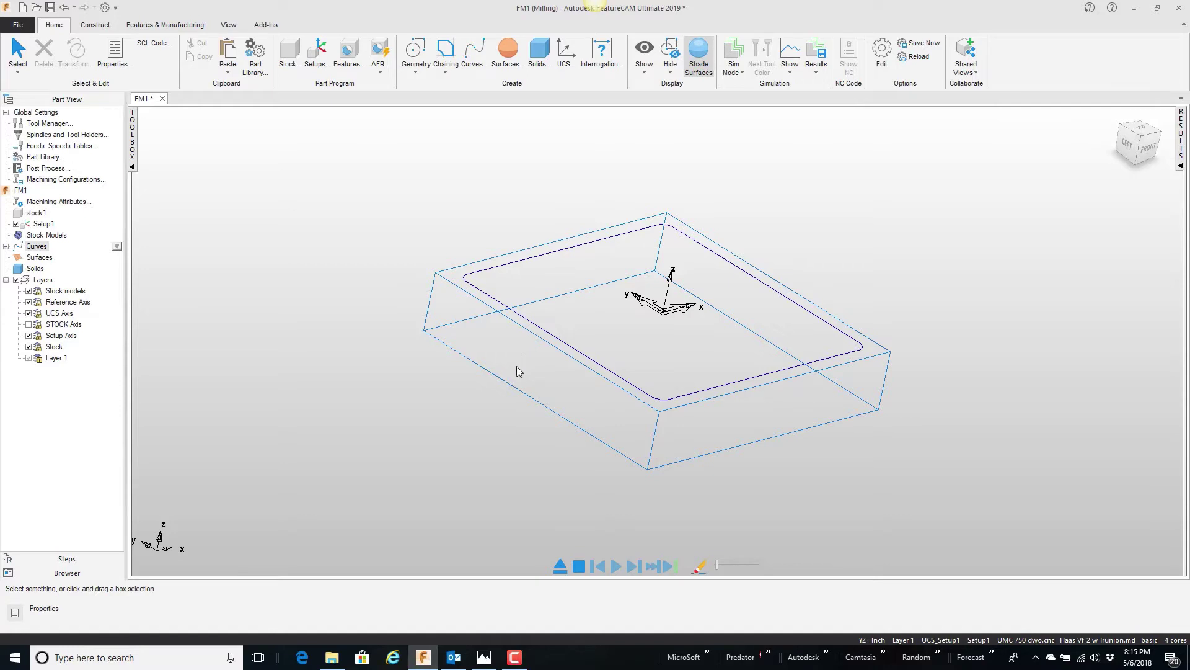
{"action": "mouse_move", "coordinate": [522, 358]}
{"action": "middle_mouse_down"}
{"action": "mouse_move", "coordinate": [529, 348]}
{"action": "mouse_move", "coordinate": [491, 375]}
{"action": "middle_mouse_up"}
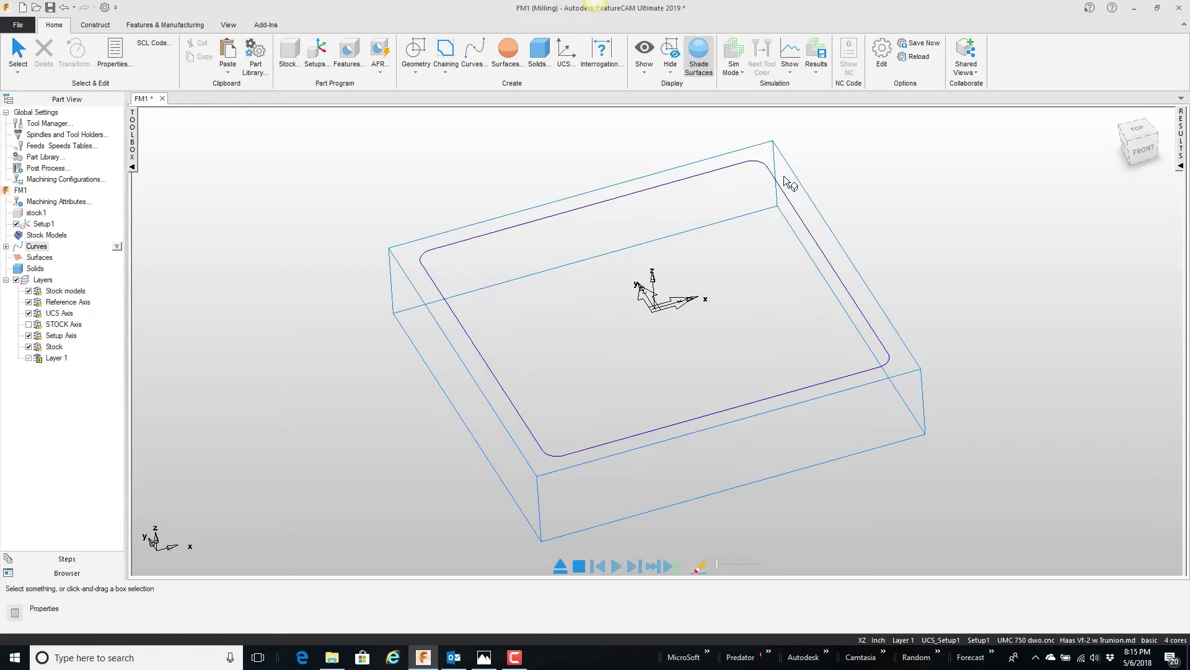
{"action": "mouse_move", "coordinate": [717, 386]}
{"action": "middle_mouse_down"}
{"action": "mouse_move", "coordinate": [680, 309]}
{"action": "mouse_move", "coordinate": [741, 392]}
{"action": "mouse_move", "coordinate": [649, 387]}
{"action": "middle_mouse_up"}
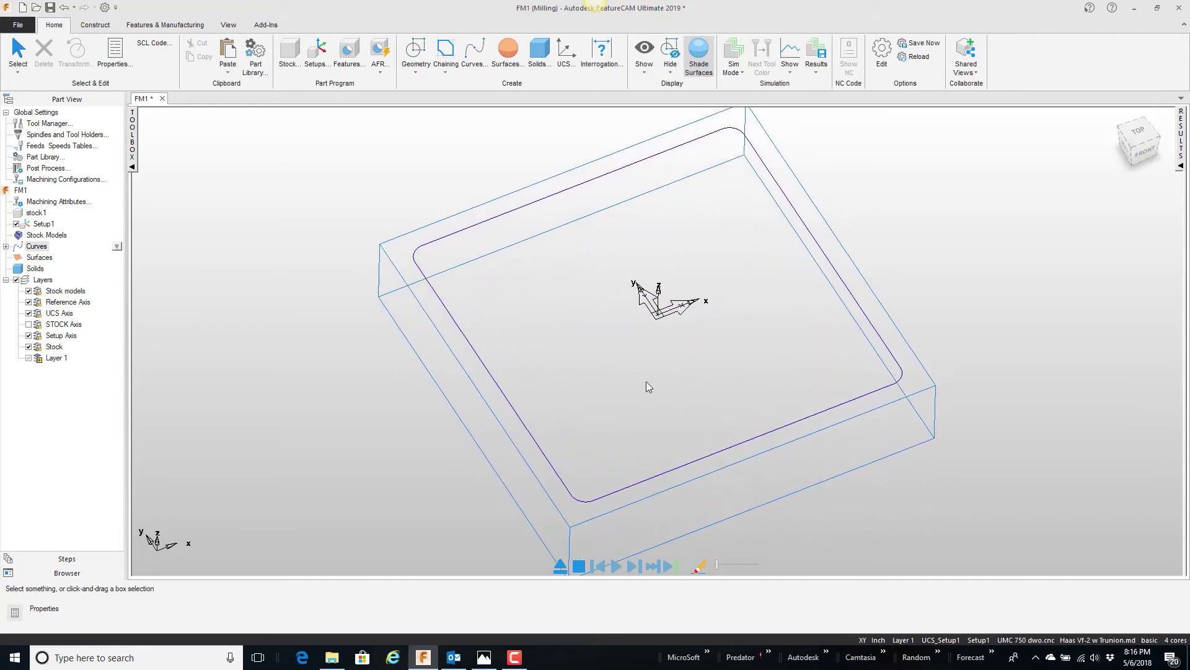
{"action": "left_click", "coordinate": [504, 391]}
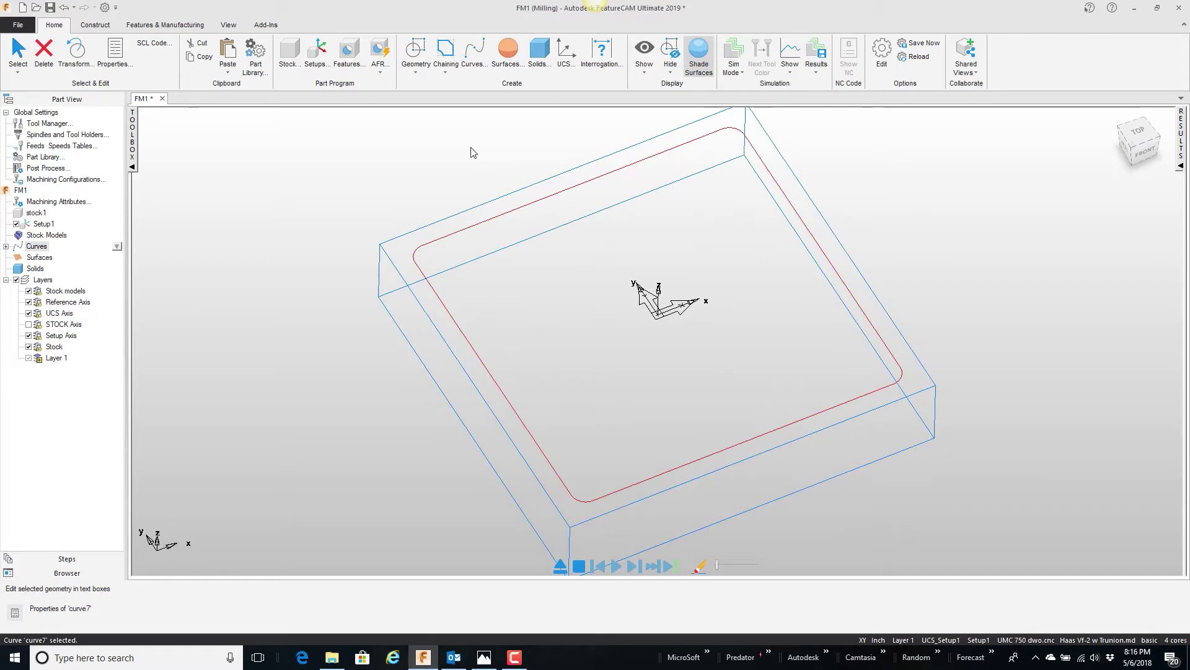
Start a new groove feature that follows curve7.
{"action": "left_click", "coordinate": [348, 58]}
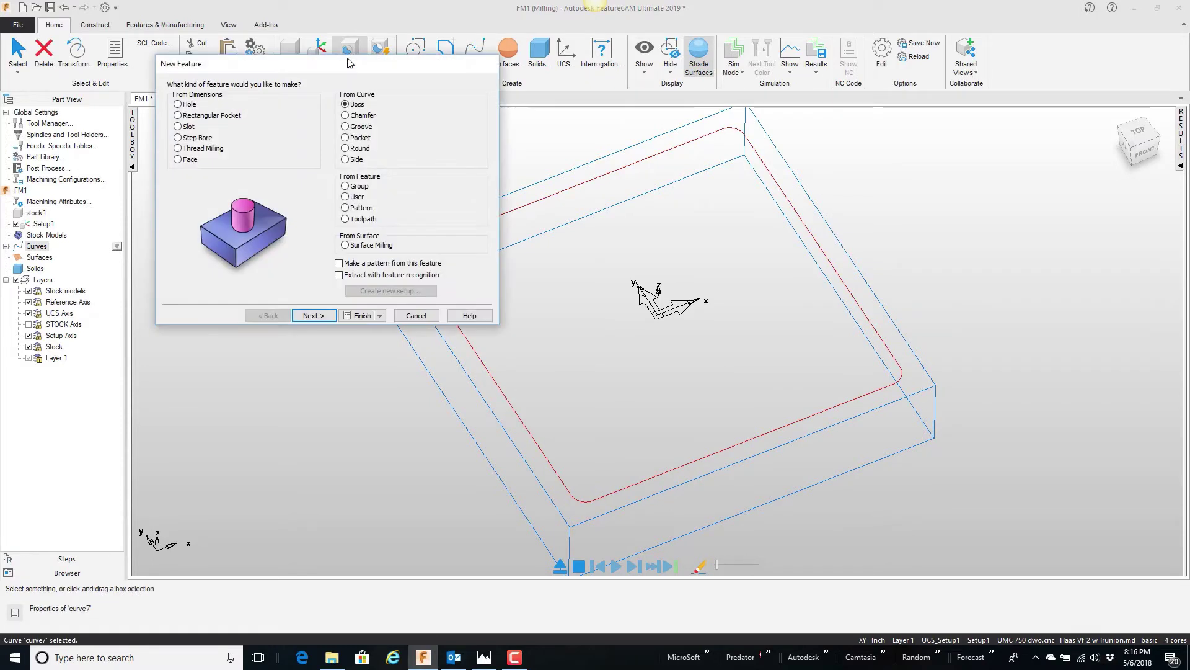
{"action": "left_click", "coordinate": [352, 127]}
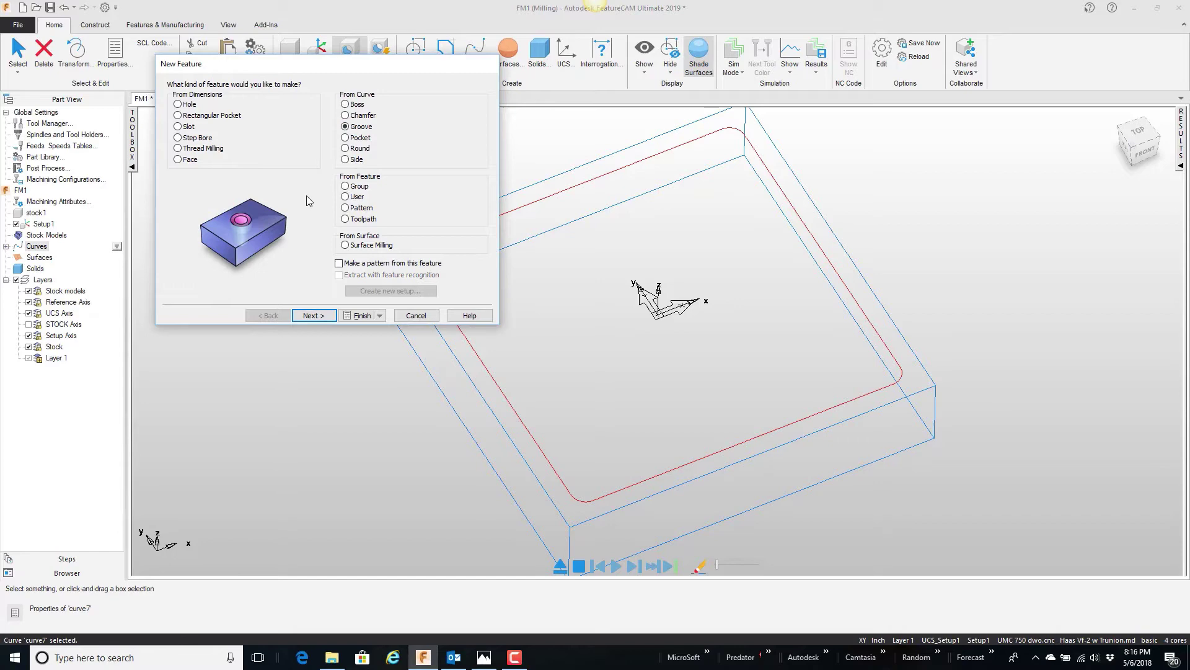
{"action": "left_click", "coordinate": [323, 319]}
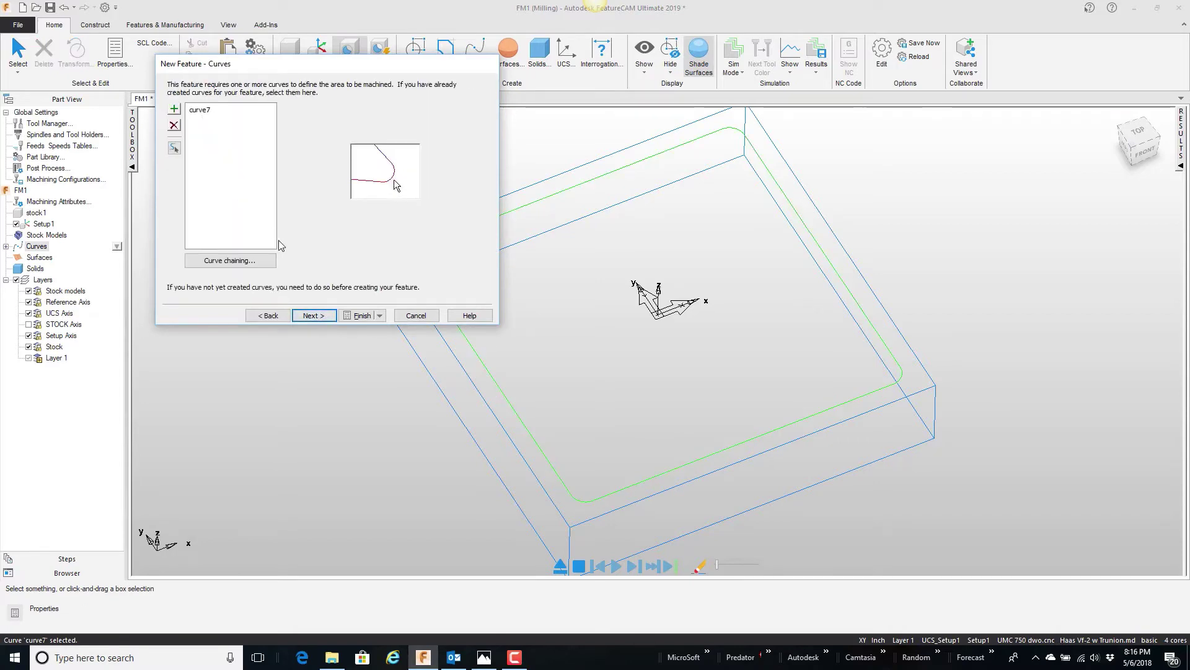
{"action": "left_click", "coordinate": [317, 317]}
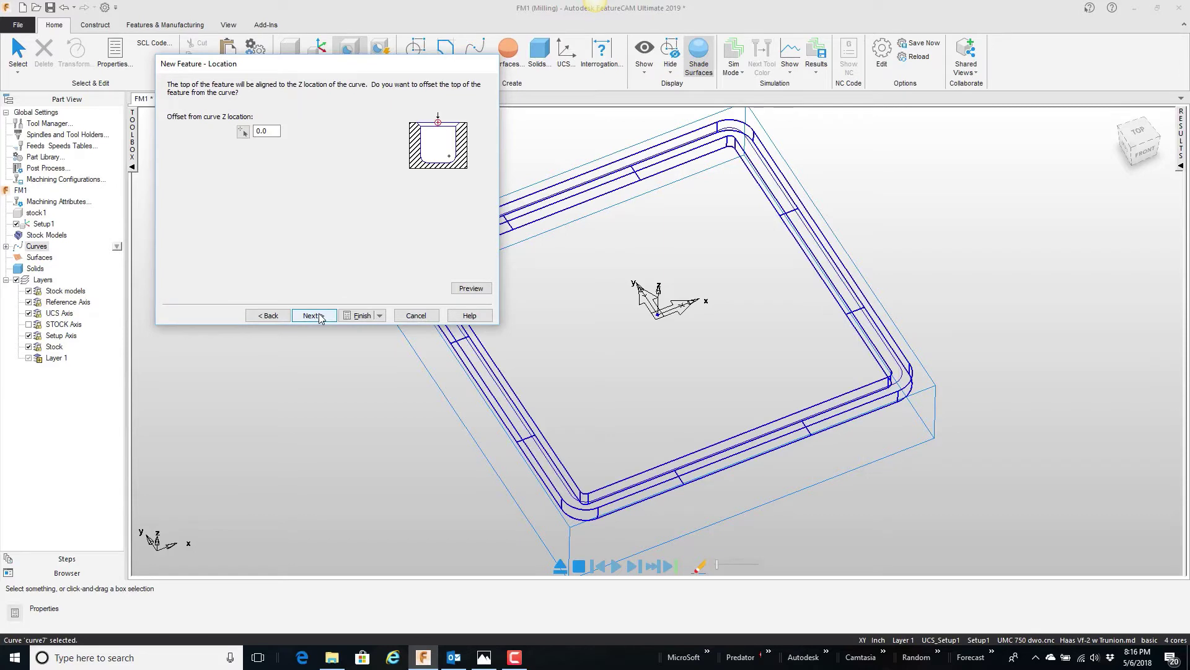
Set the groove's offset from curve Z to -0.5 and preview it.
{"action": "left_click_drag", "start_coordinate": [265, 68], "coordinate": [174, 59]}
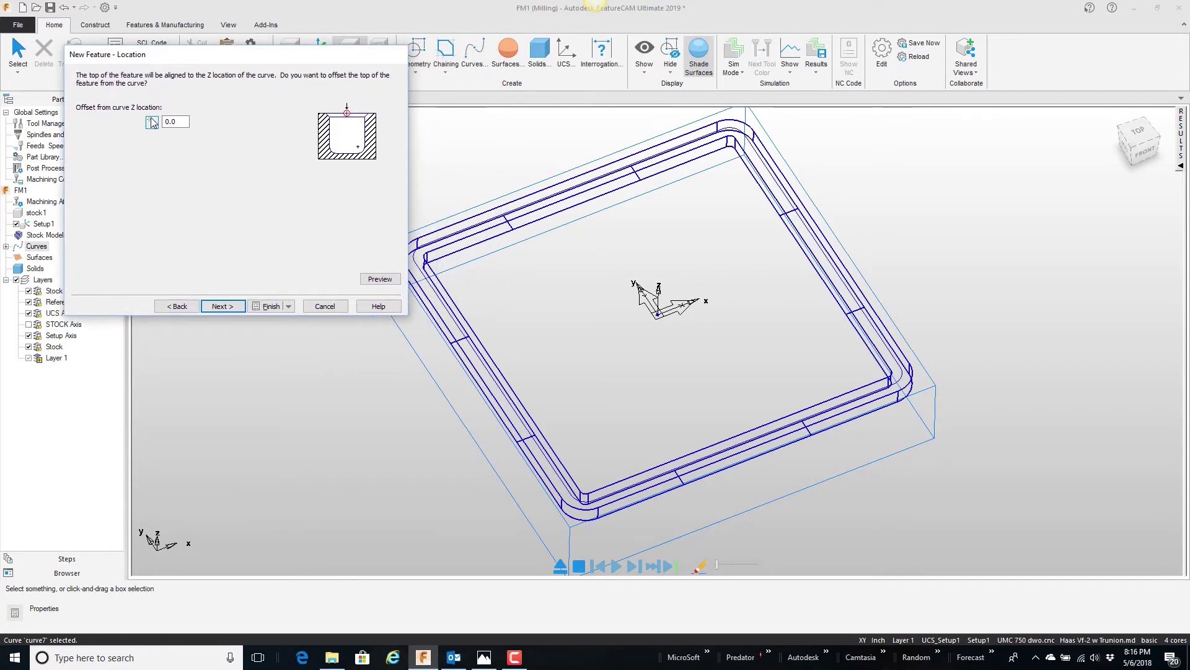
{"action": "key", "text": "Tab"}
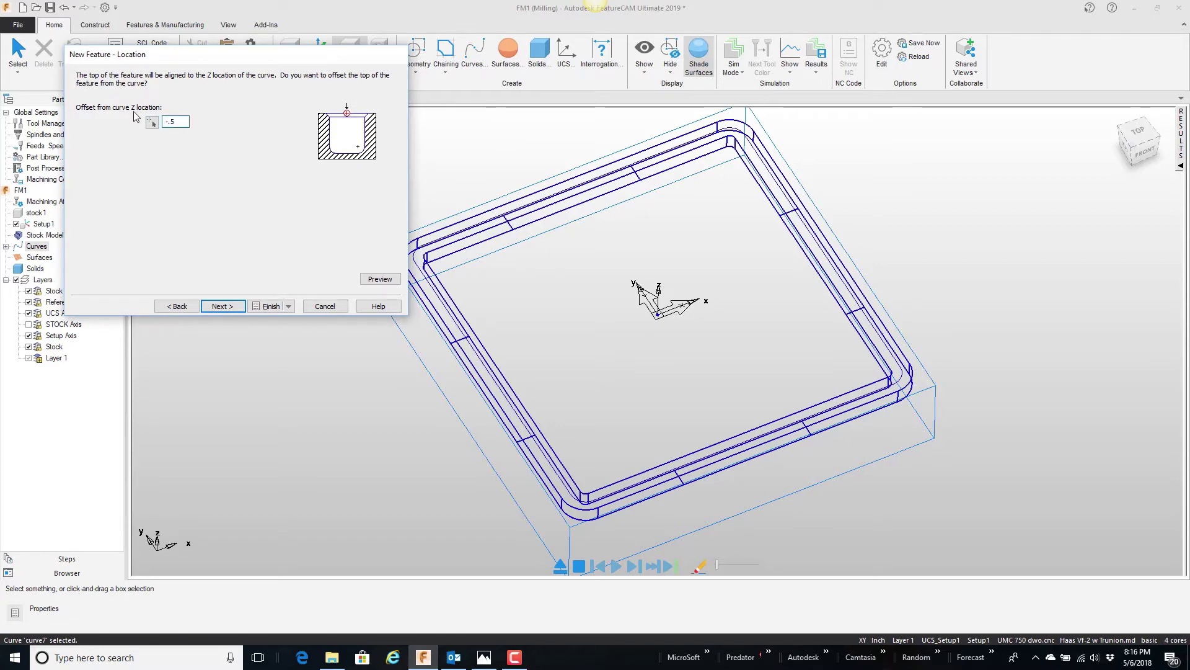
{"action": "left_click", "coordinate": [372, 280]}
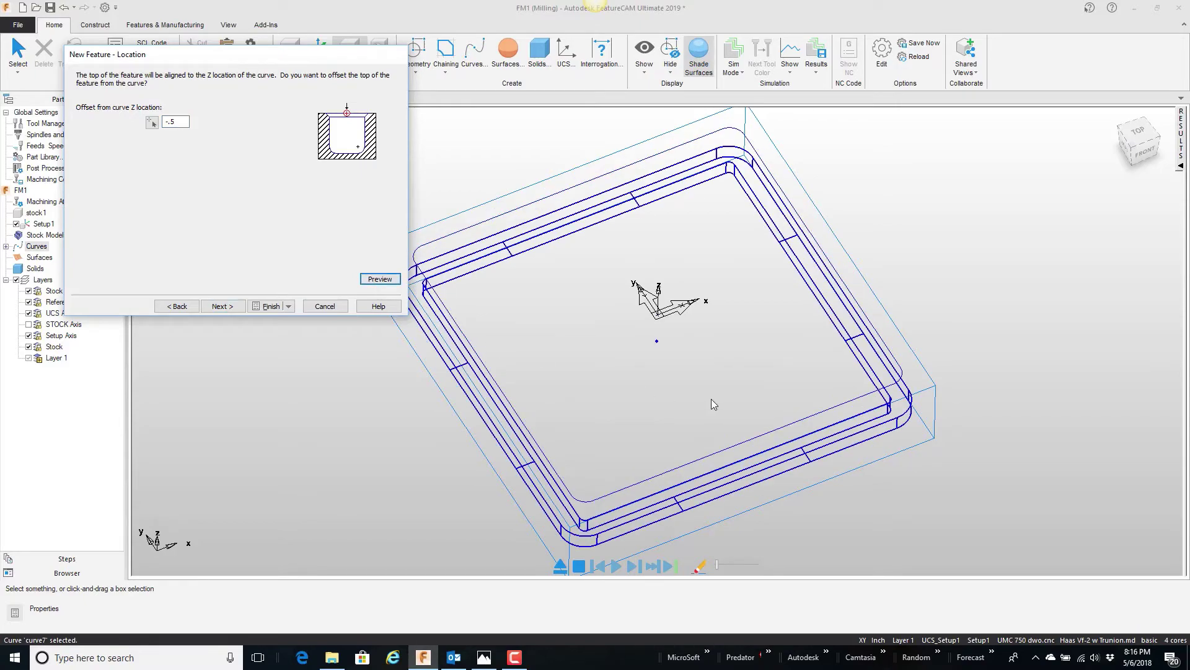
{"action": "mouse_move", "coordinate": [713, 401]}
{"action": "middle_mouse_down"}
{"action": "mouse_move", "coordinate": [734, 338]}
{"action": "mouse_move", "coordinate": [754, 319]}
{"action": "mouse_move", "coordinate": [713, 369]}
{"action": "mouse_move", "coordinate": [713, 420]}
{"action": "mouse_move", "coordinate": [721, 381]}
{"action": "middle_mouse_up"}
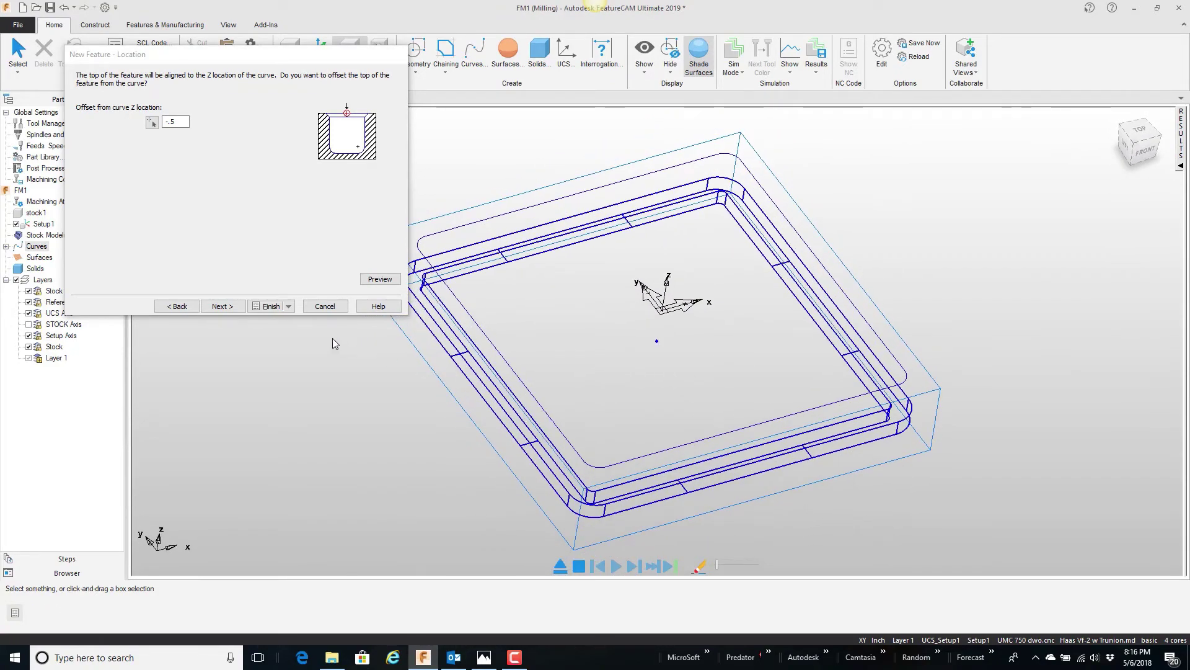
Choose the Inside/Outside groove type with width 0.25 in and depth 0.2 in.
{"action": "left_click", "coordinate": [222, 306]}
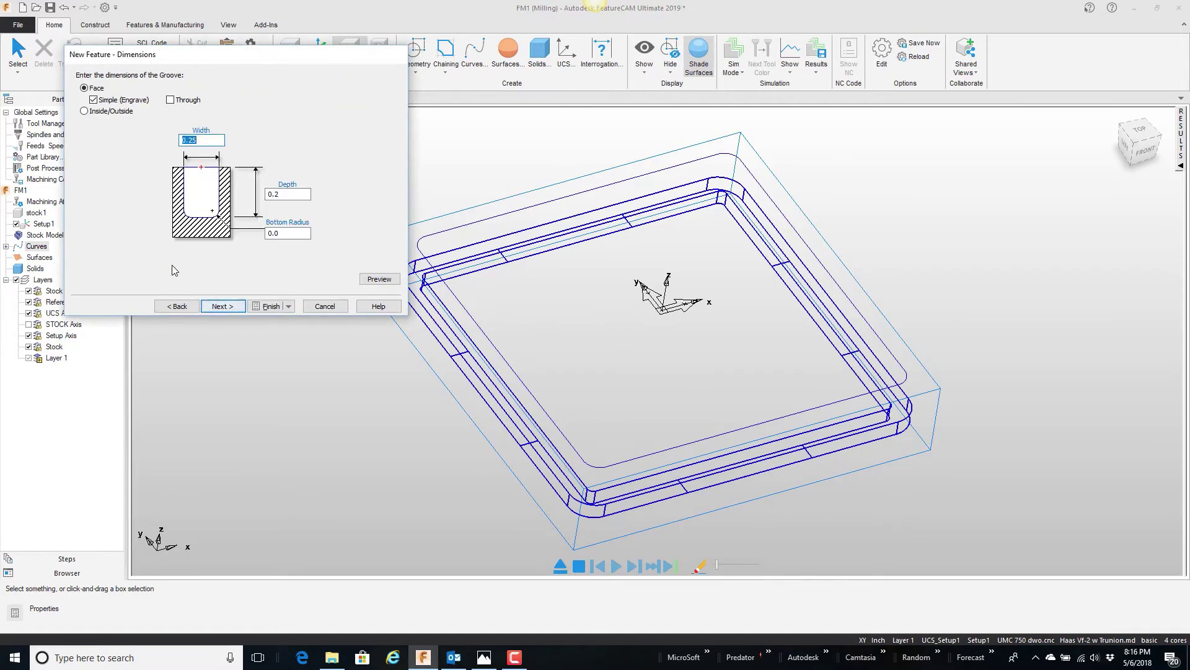
{"action": "left_click", "coordinate": [85, 111]}
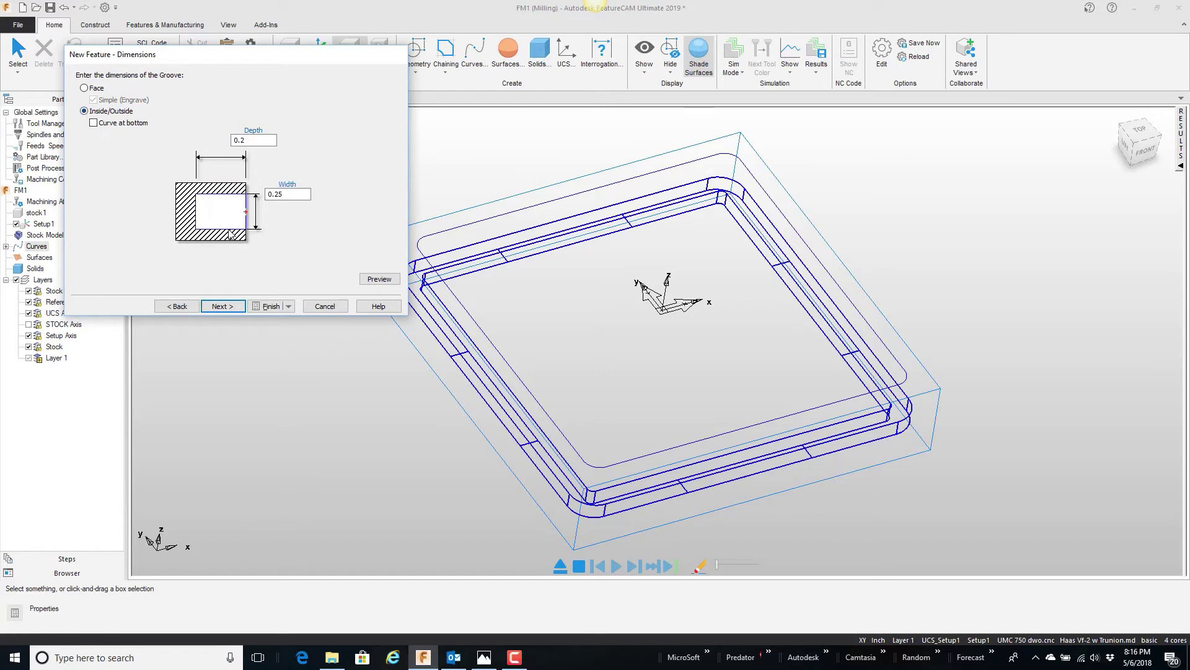
{"action": "left_click", "coordinate": [85, 88]}
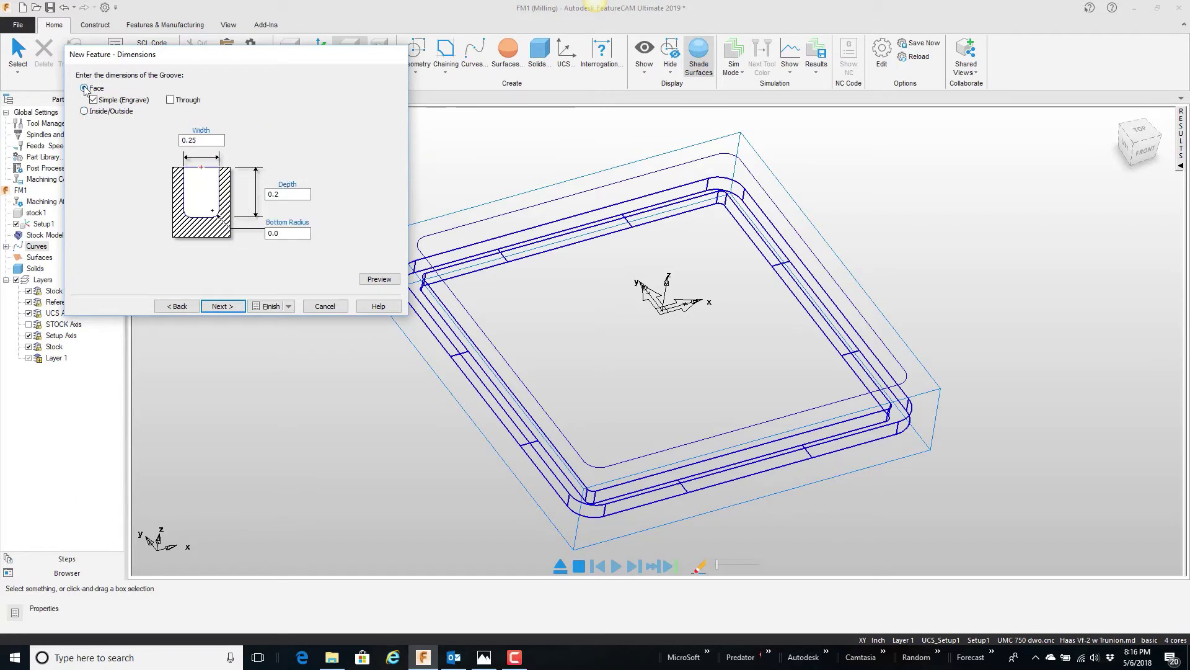
{"action": "left_click", "coordinate": [85, 112]}
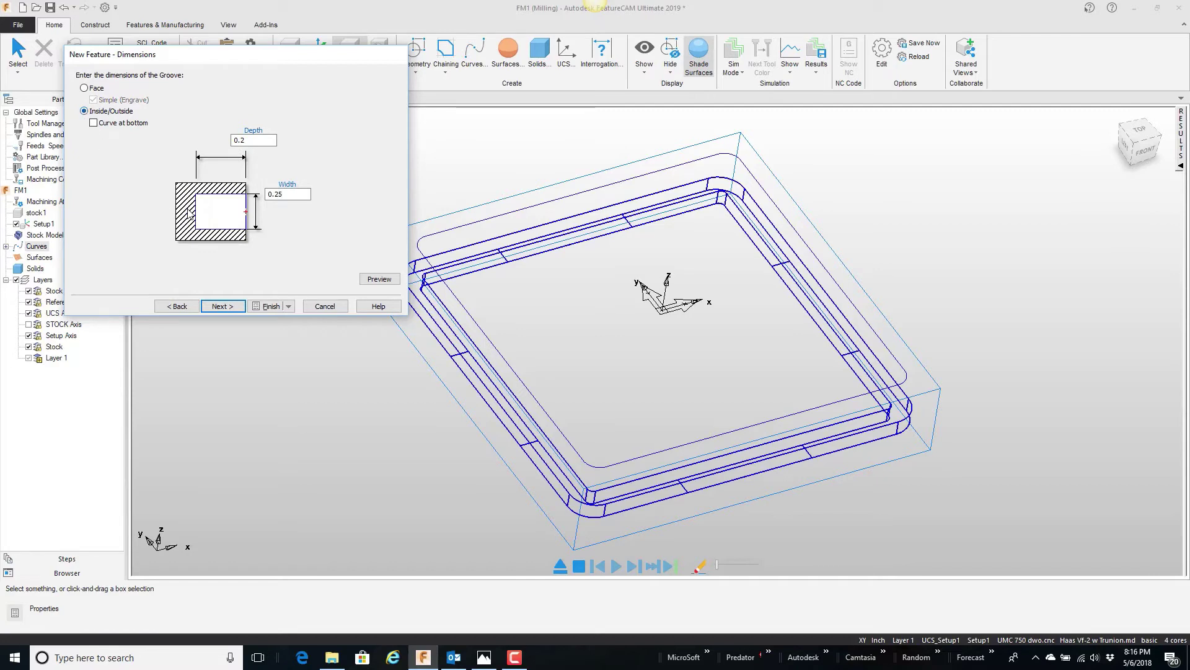
{"action": "left_click_drag", "start_coordinate": [303, 194], "coordinate": [250, 185]}
{"action": "left_click", "coordinate": [85, 88]}
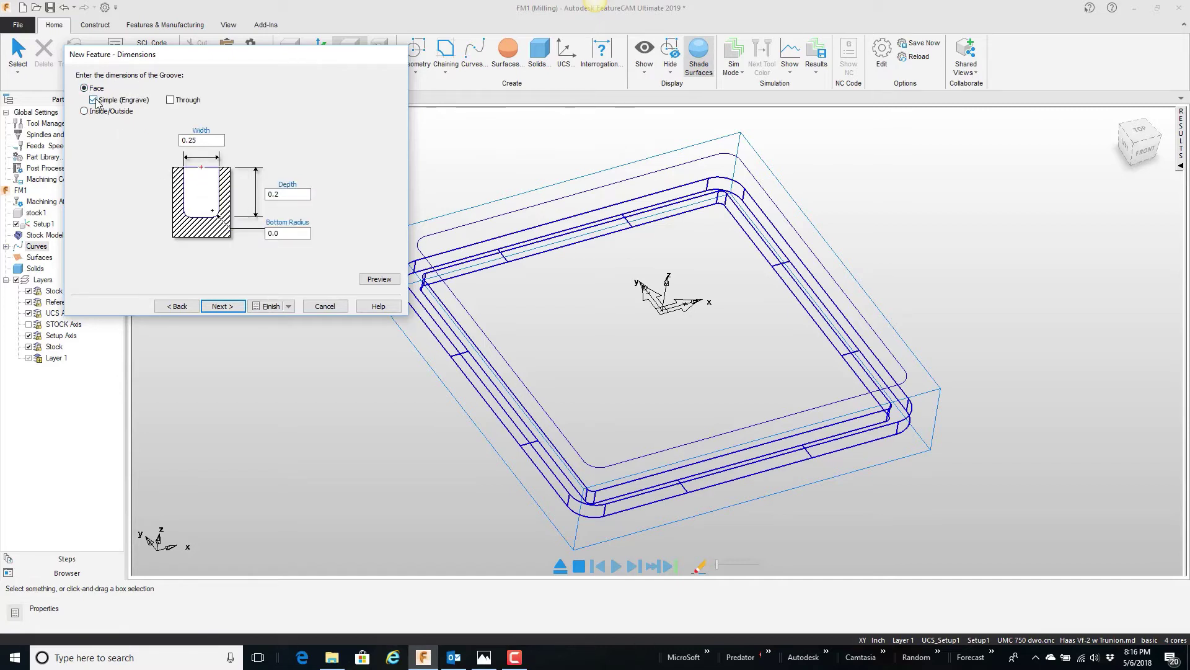
{"action": "left_click", "coordinate": [85, 111]}
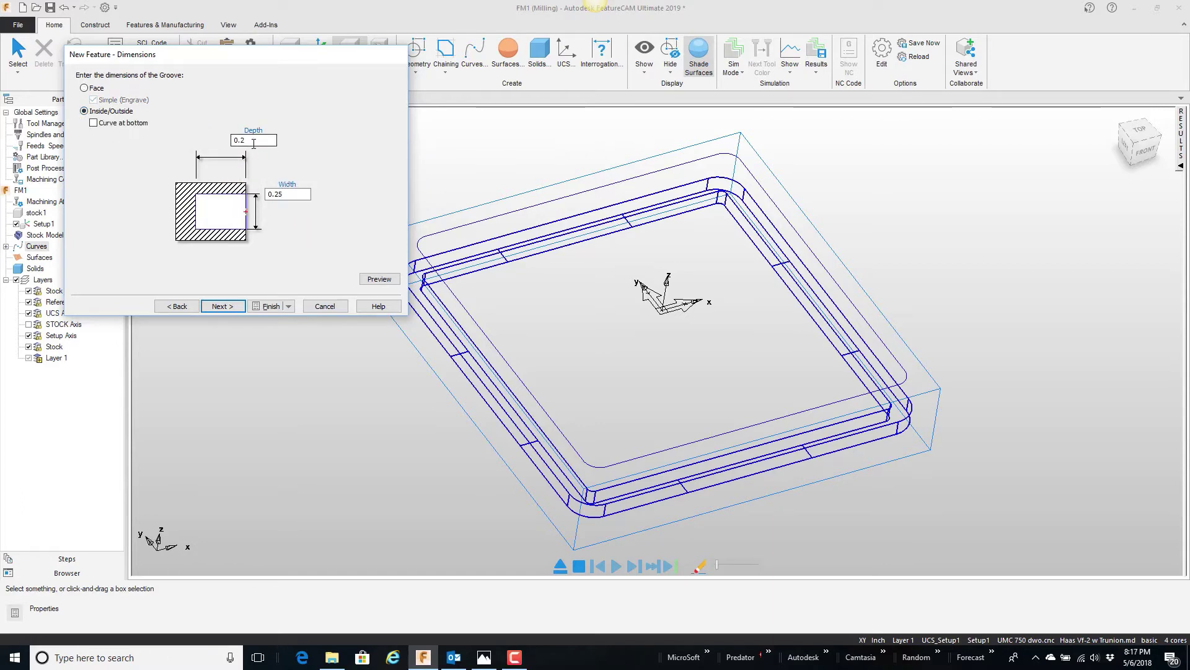
{"action": "mouse_move", "coordinate": [559, 368]}
{"action": "middle_mouse_down"}
{"action": "mouse_move", "coordinate": [505, 353]}
{"action": "mouse_move", "coordinate": [518, 448]}
{"action": "middle_mouse_up"}
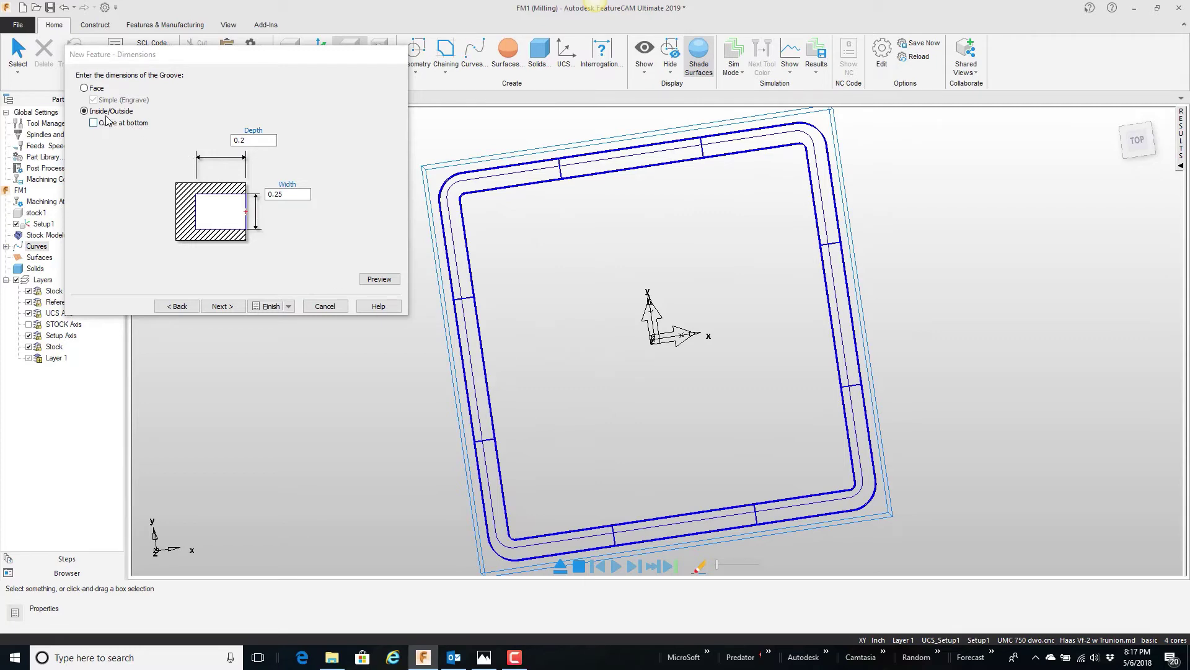
Put the curve at the groove bottom, change depth to 0.25, and preview.
{"action": "left_click", "coordinate": [94, 123]}
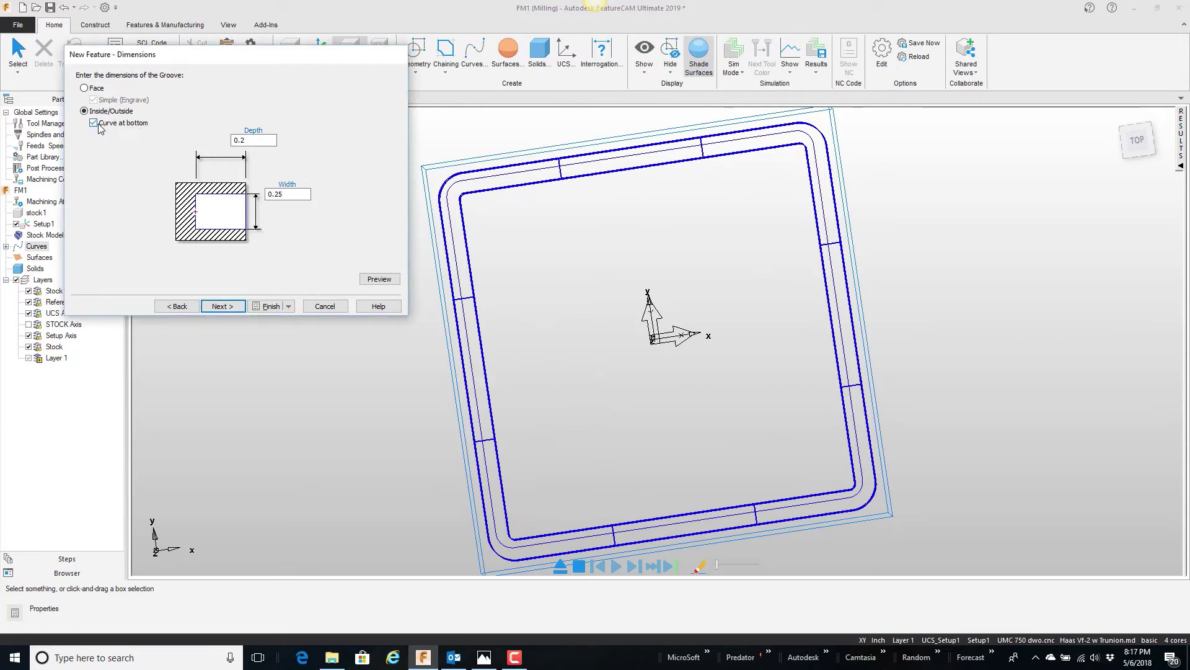
{"action": "left_click", "coordinate": [377, 279]}
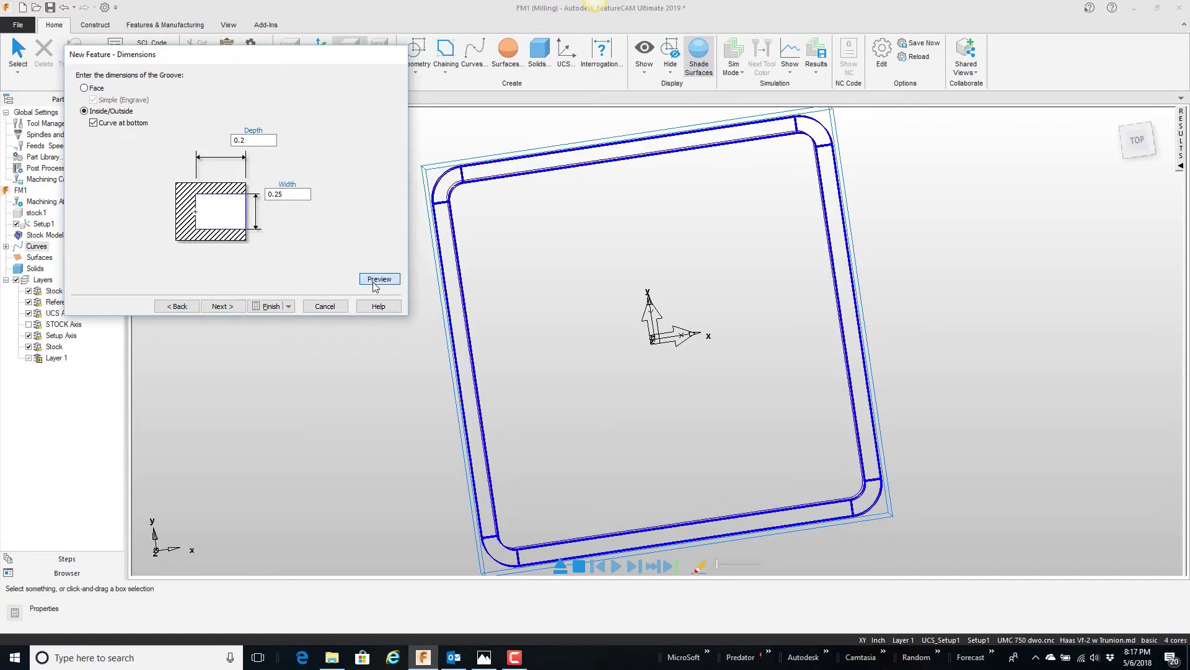
{"action": "double_click", "coordinate": [254, 140]}
{"action": "type", "text": ".25"}
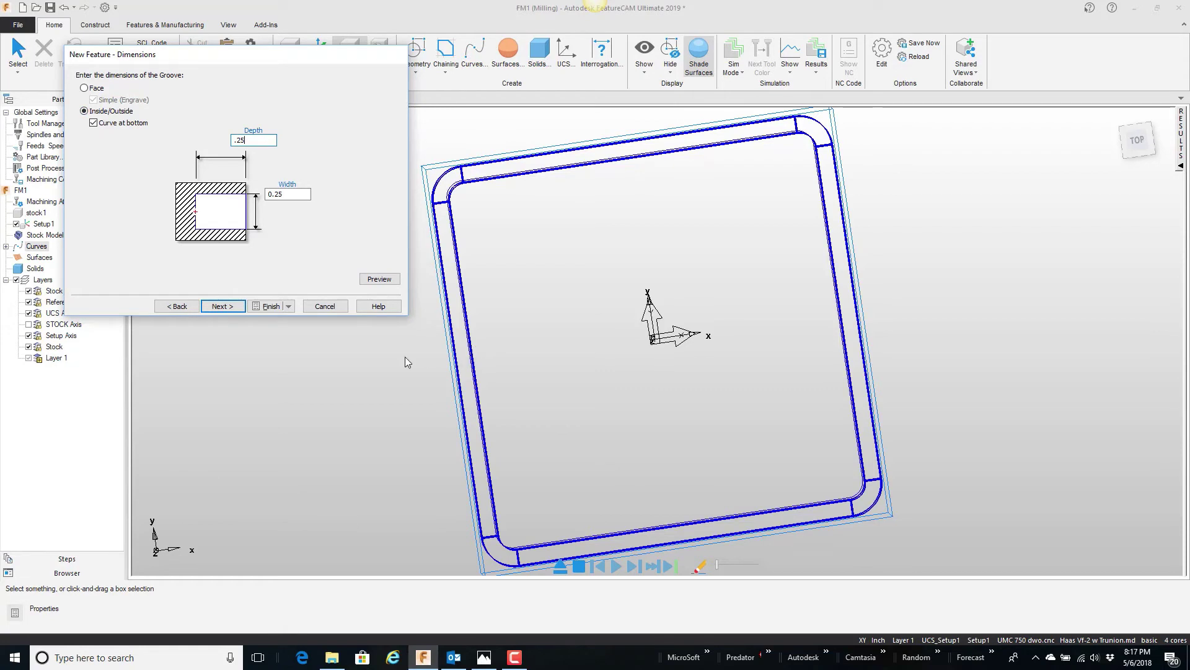
{"action": "left_click", "coordinate": [377, 281]}
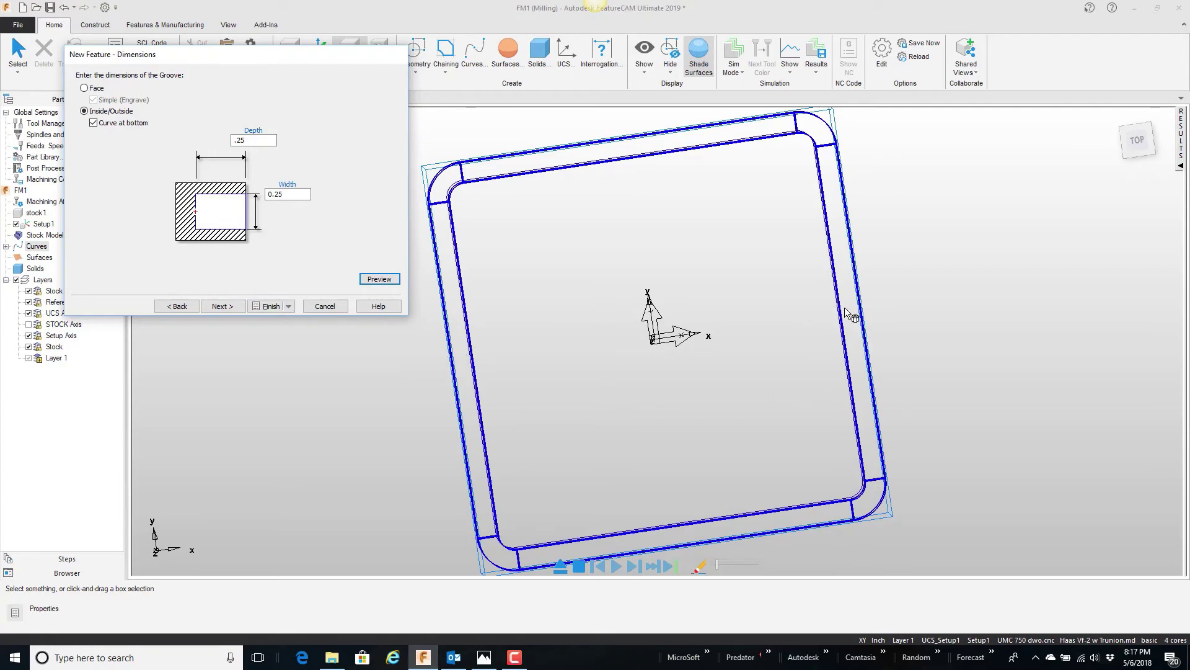
Orbit the part to inspect the 0.25-deep groove preview from several angles.
{"action": "mouse_move", "coordinate": [736, 413]}
{"action": "middle_mouse_down"}
{"action": "mouse_move", "coordinate": [728, 368]}
{"action": "mouse_move", "coordinate": [792, 261]}
{"action": "mouse_move", "coordinate": [790, 312]}
{"action": "middle_mouse_up"}
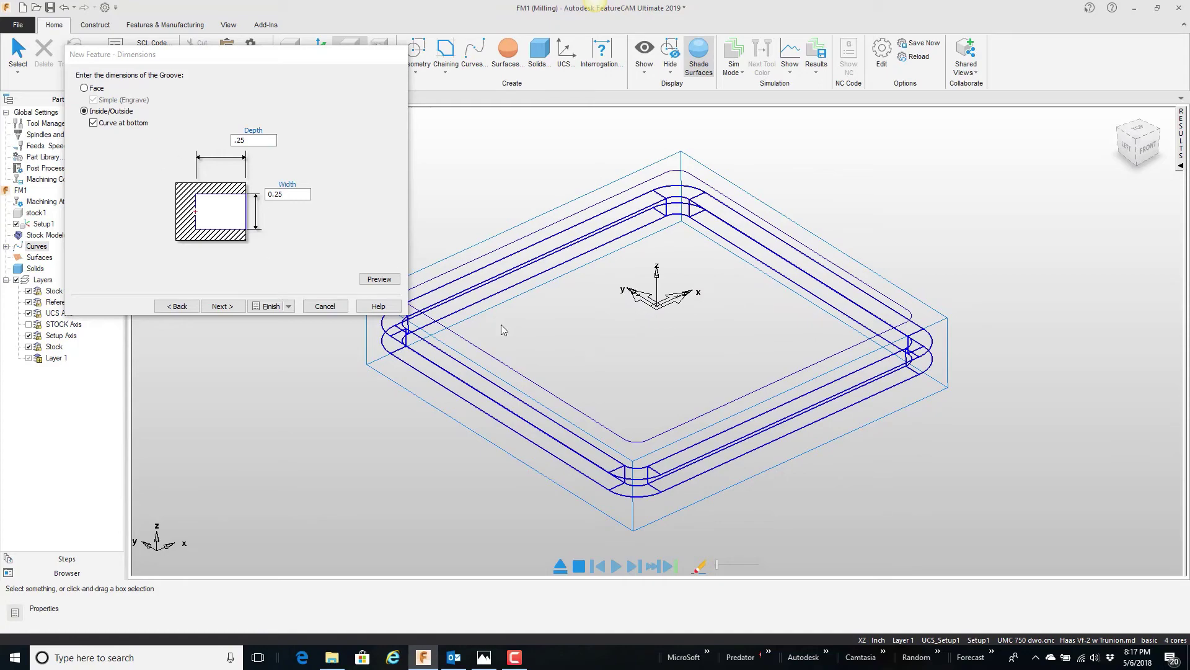
{"action": "mouse_move", "coordinate": [487, 341]}
{"action": "middle_mouse_down"}
{"action": "mouse_move", "coordinate": [476, 328]}
{"action": "mouse_move", "coordinate": [466, 381]}
{"action": "middle_mouse_up"}
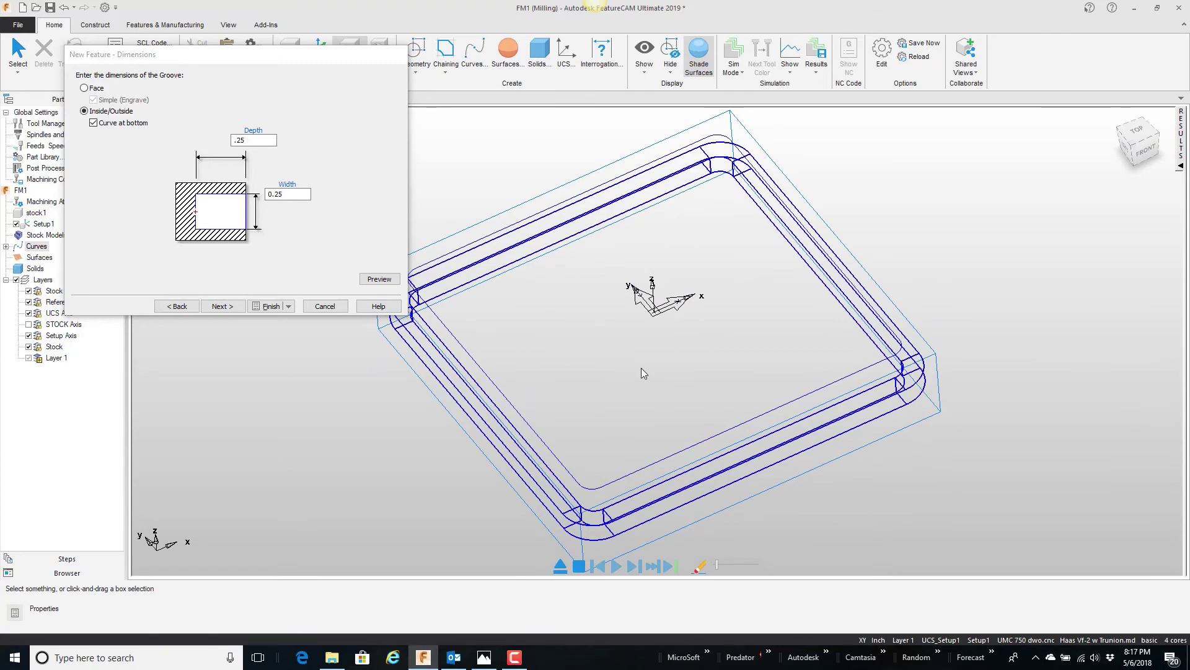
{"action": "mouse_move", "coordinate": [641, 373]}
{"action": "middle_mouse_down"}
{"action": "mouse_move", "coordinate": [627, 379]}
{"action": "mouse_move", "coordinate": [627, 419]}
{"action": "mouse_move", "coordinate": [654, 379]}
{"action": "mouse_move", "coordinate": [592, 402]}
{"action": "mouse_move", "coordinate": [612, 472]}
{"action": "mouse_move", "coordinate": [638, 457]}
{"action": "middle_mouse_up"}
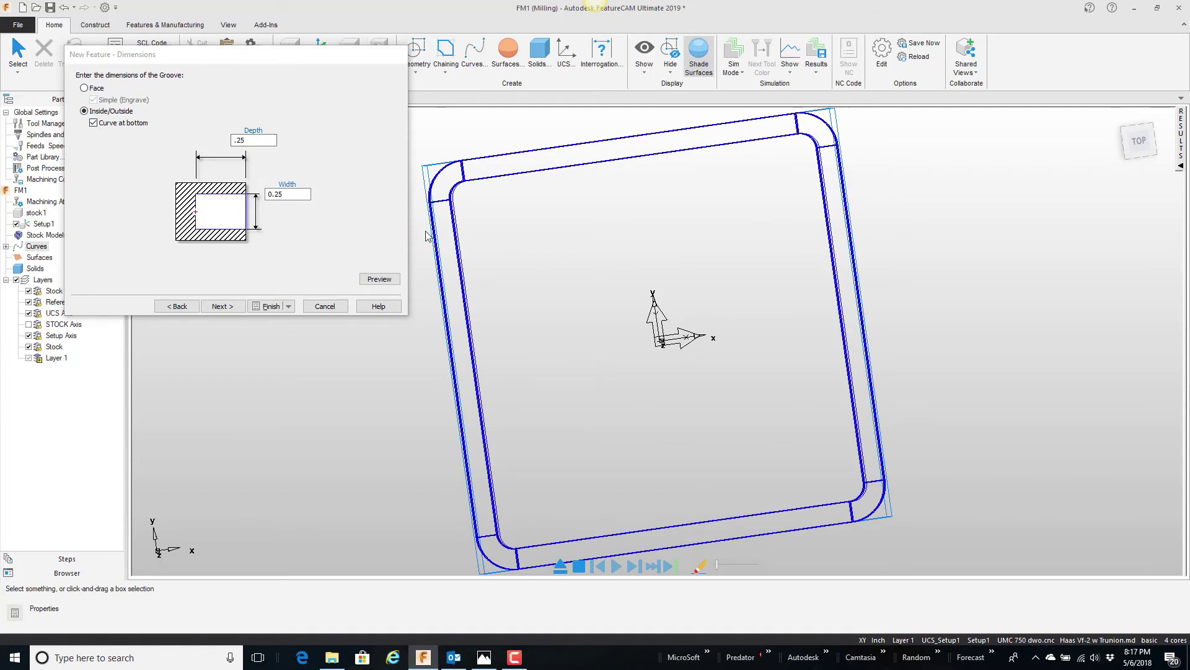
{"action": "middle_click_drag", "start_coordinate": [657, 351], "coordinate": [627, 264]}
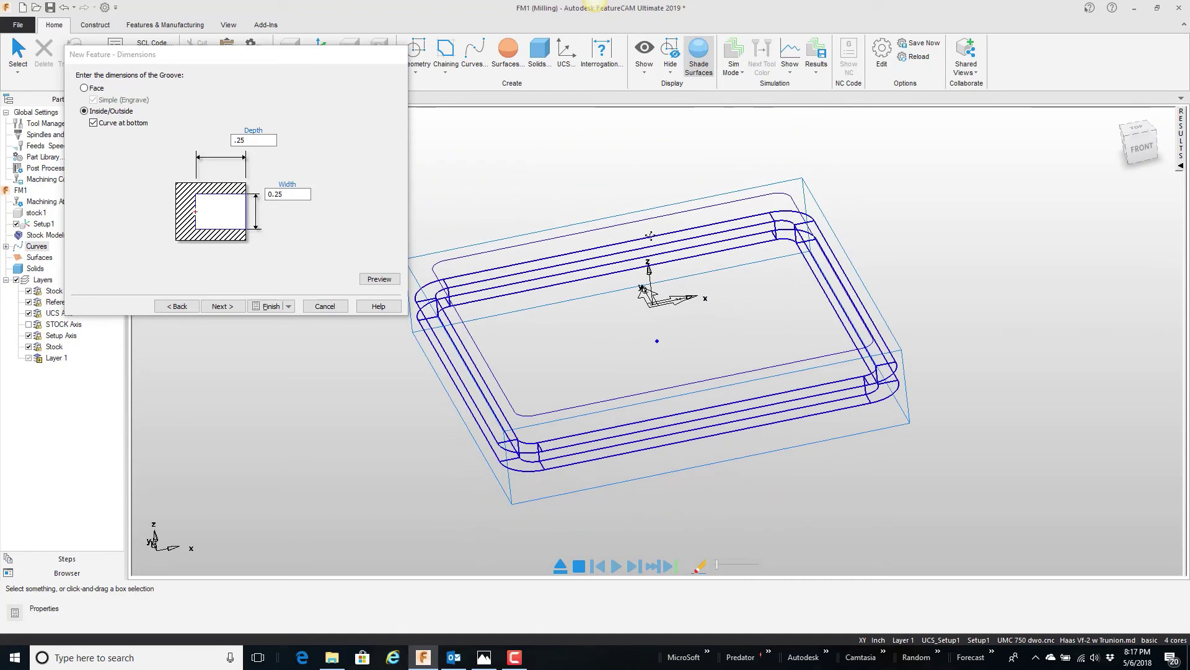
Finish groove2 and accept its Groove Properties after reviewing the roughing tool.
{"action": "left_click", "coordinate": [271, 306]}
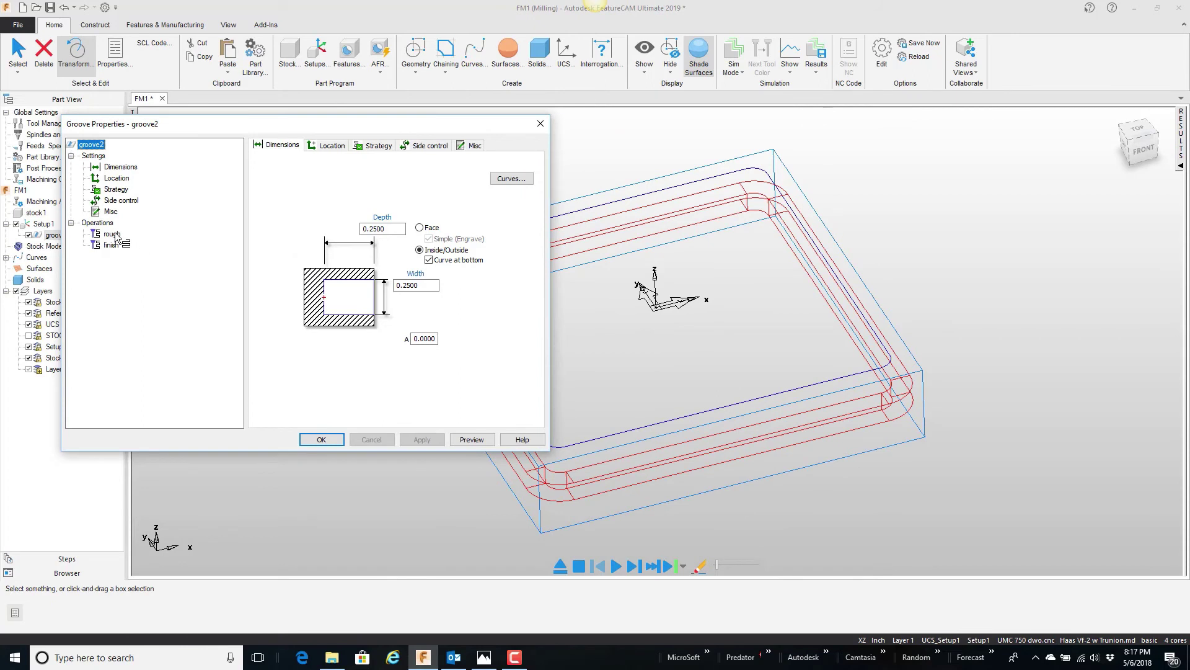
{"action": "left_click", "coordinate": [112, 234]}
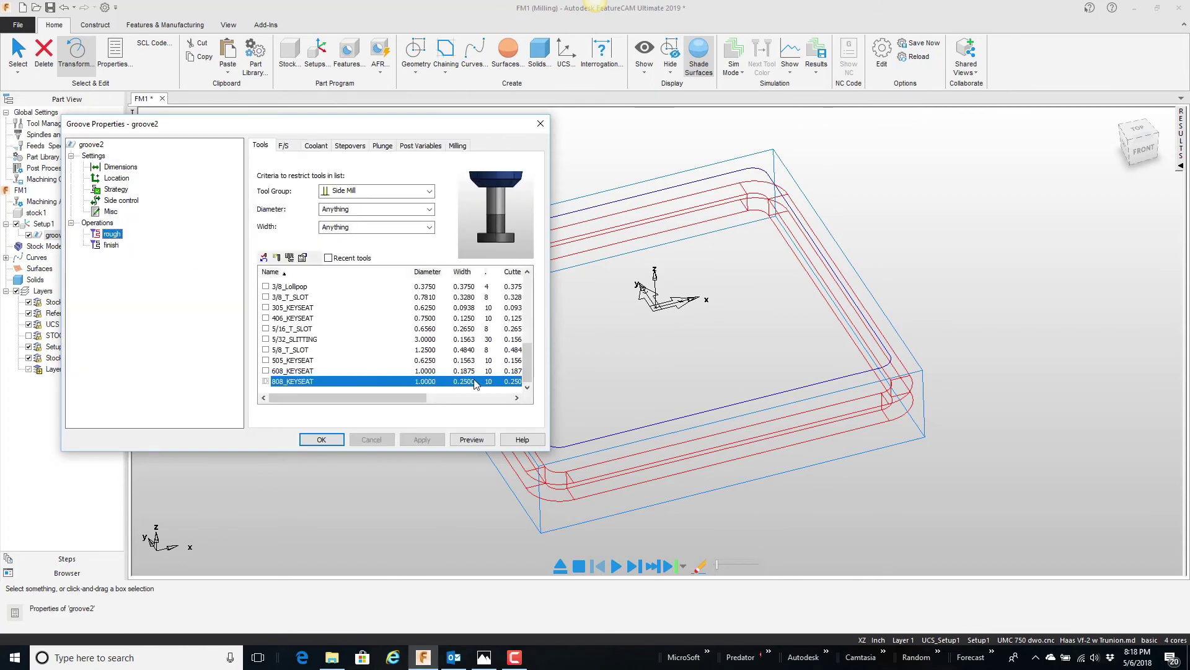
{"action": "left_click", "coordinate": [322, 440]}
Play the toolpath simulation and view the side groove from a low angle.
{"action": "middle_click_drag", "start_coordinate": [403, 413], "coordinate": [487, 407]}
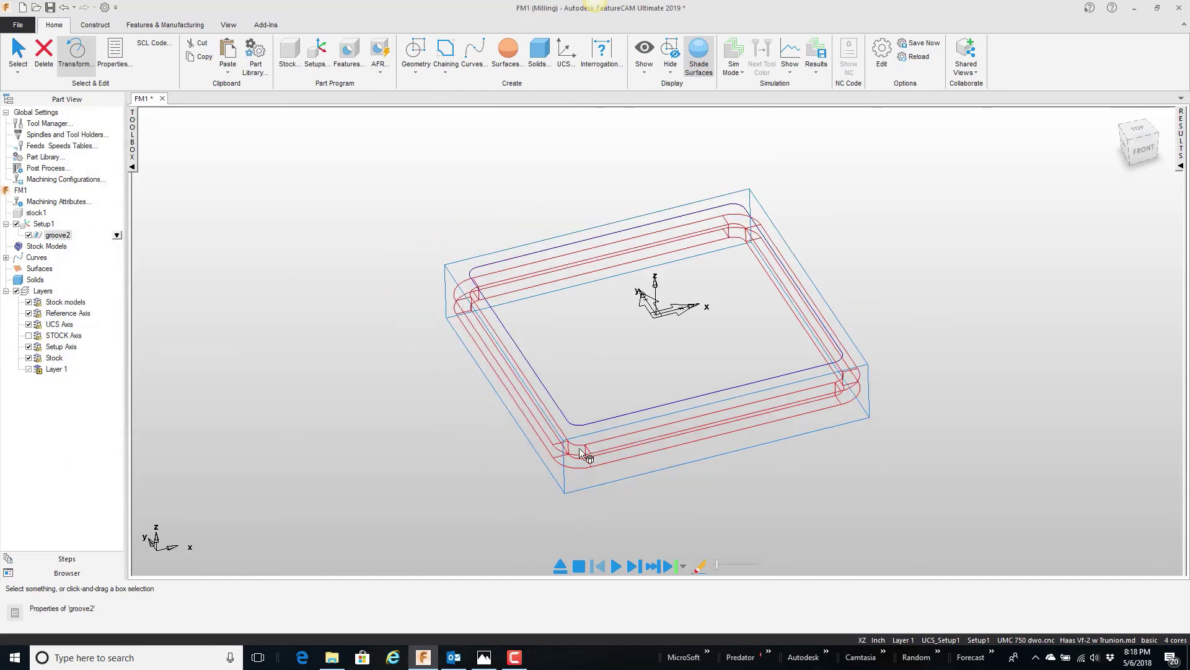
{"action": "left_click", "coordinate": [616, 566]}
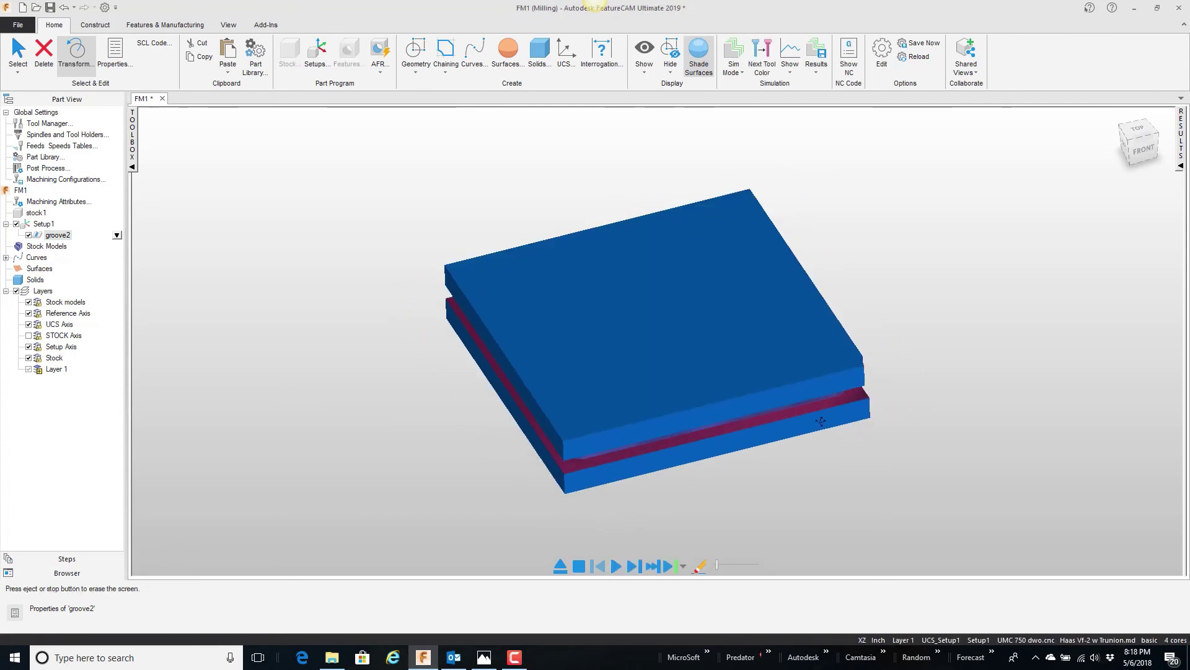
{"action": "mouse_move", "coordinate": [763, 454]}
{"action": "middle_mouse_down"}
{"action": "mouse_move", "coordinate": [761, 399]}
{"action": "mouse_move", "coordinate": [817, 375]}
{"action": "mouse_move", "coordinate": [949, 383]}
{"action": "mouse_move", "coordinate": [802, 377]}
{"action": "mouse_move", "coordinate": [772, 404]}
{"action": "mouse_move", "coordinate": [787, 447]}
{"action": "middle_mouse_up"}
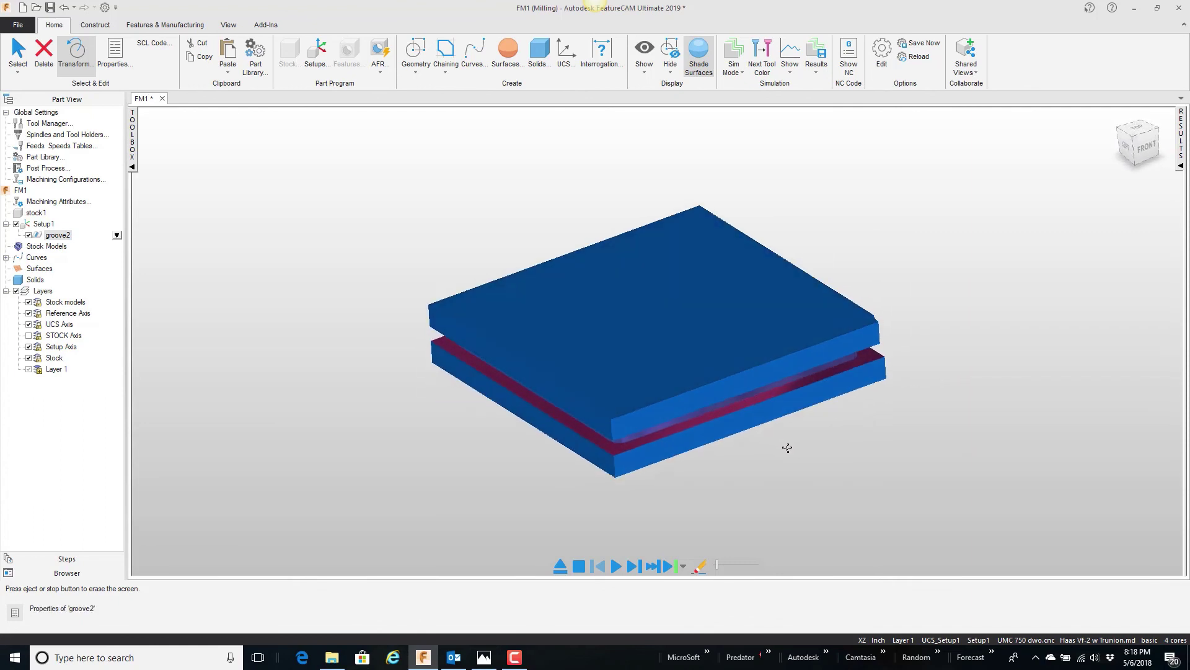